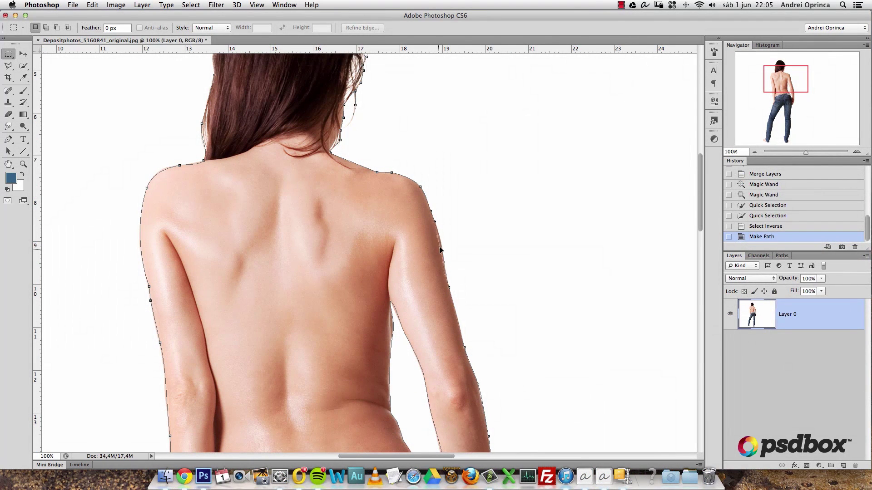
- Try moving an anchor on the back's path, undo it, and view the lower back and jeans
left_click(446, 244)
left_click_drag(446, 244, 434, 247)
key("super+z")
left_click_drag(386, 346, 425, 242)
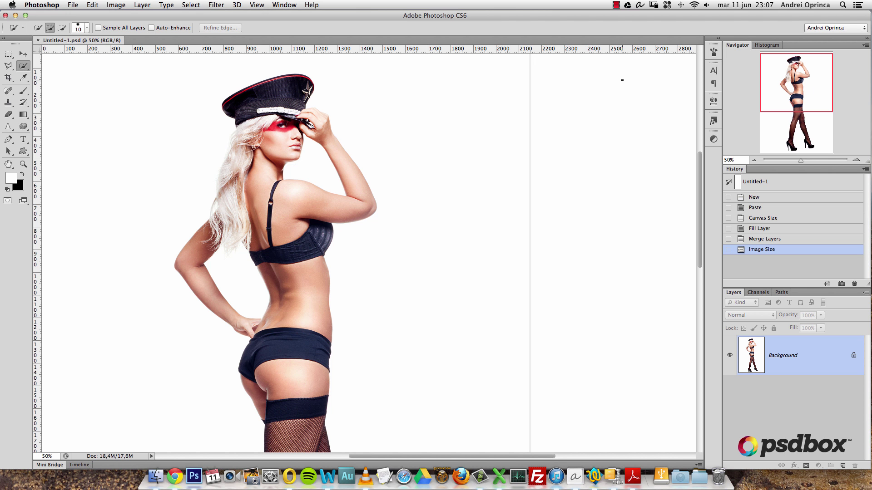
- Select the white background with the Magic Wand set to Contiguous
left_click_drag(23, 66, 50, 72)
left_click(454, 253)
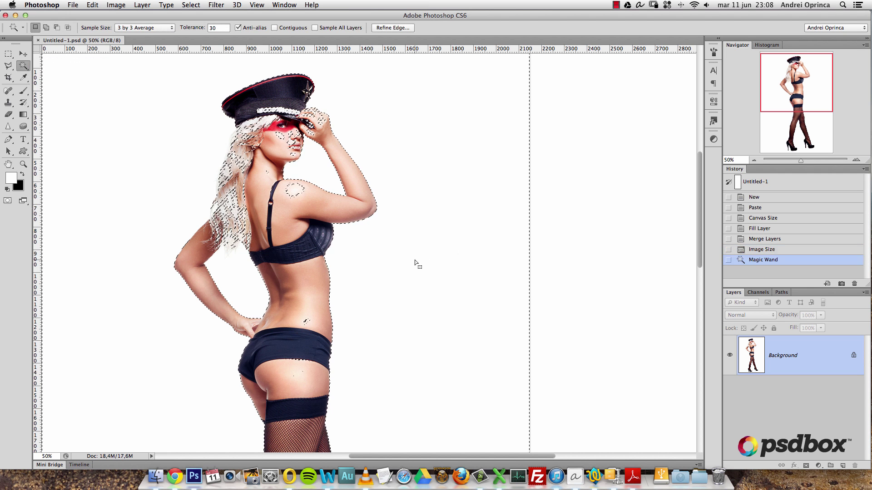
key("super+d")
left_click(274, 28)
left_click(427, 174)
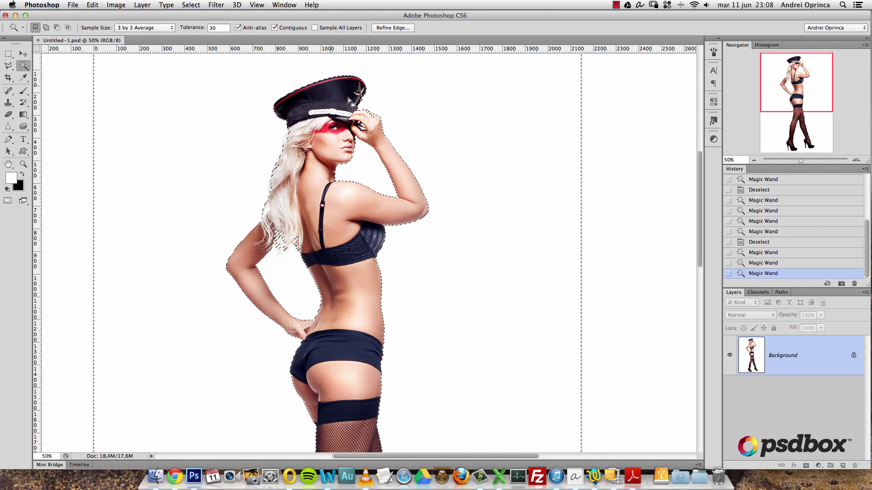
- Invert the selection onto the model and zoom out to 33.3% to see her legs
key("super+shift+i")
key("super+shift+i")
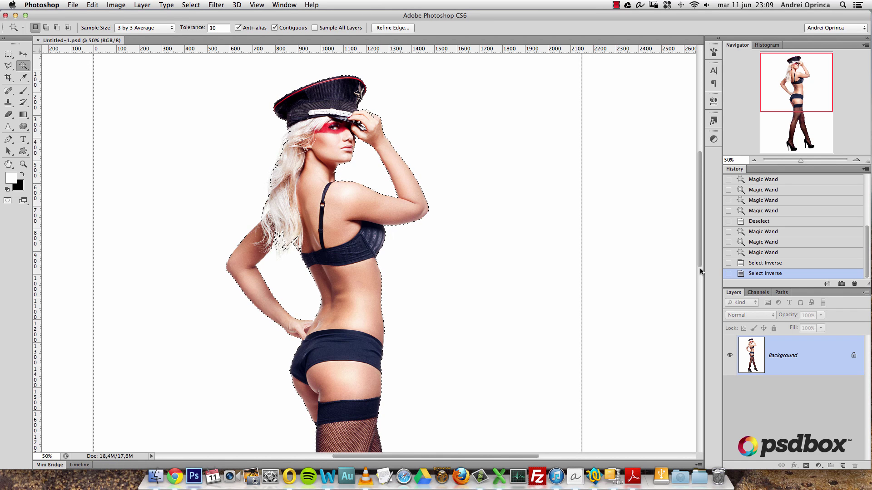
key("super+shift+i")
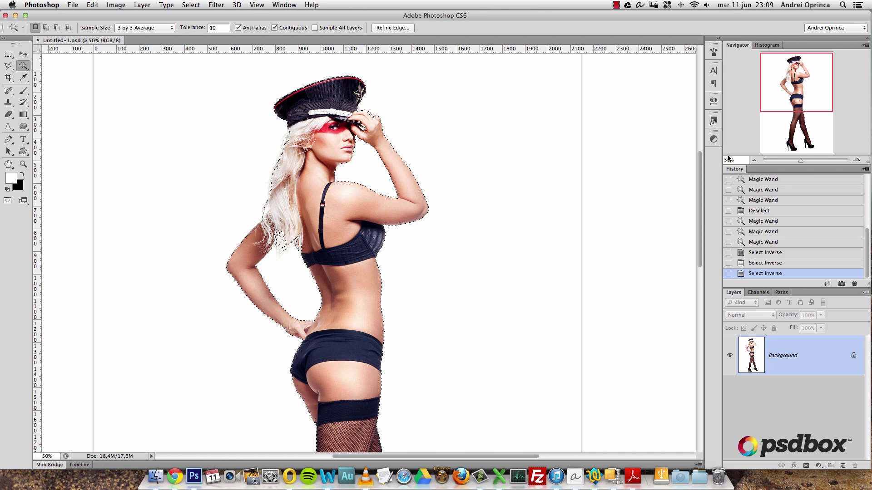
left_click(755, 161)
mouse_move(811, 99)
left_mouse_down()
mouse_move(814, 110)
mouse_move(815, 98)
left_mouse_up()
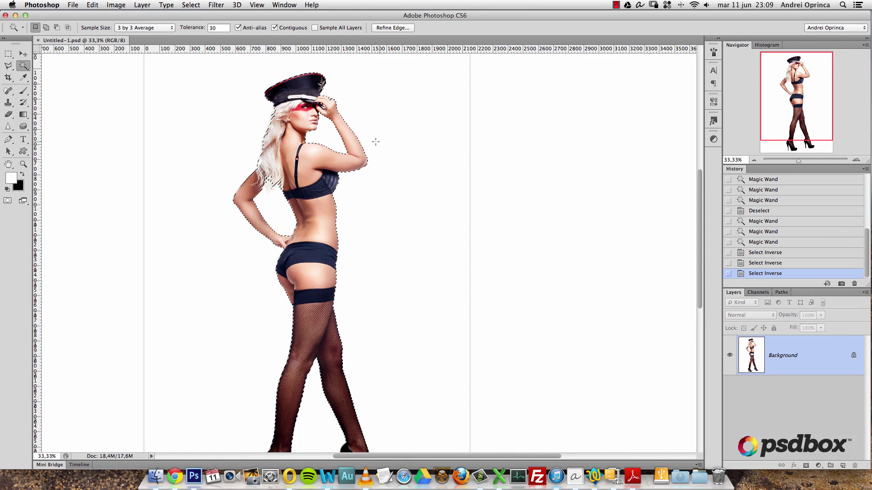
- Convert the model selection with Make Work Path, keeping Tolerance at 2,0 pixels
right_click(346, 161)
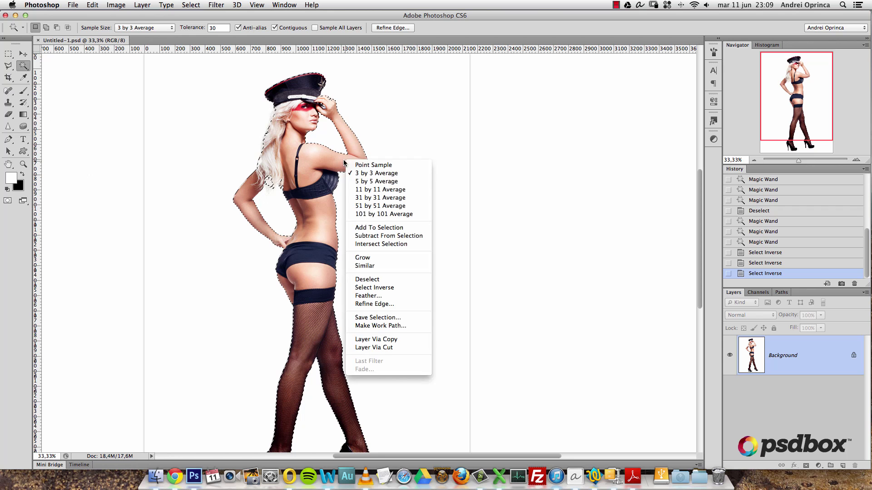
left_click(385, 326)
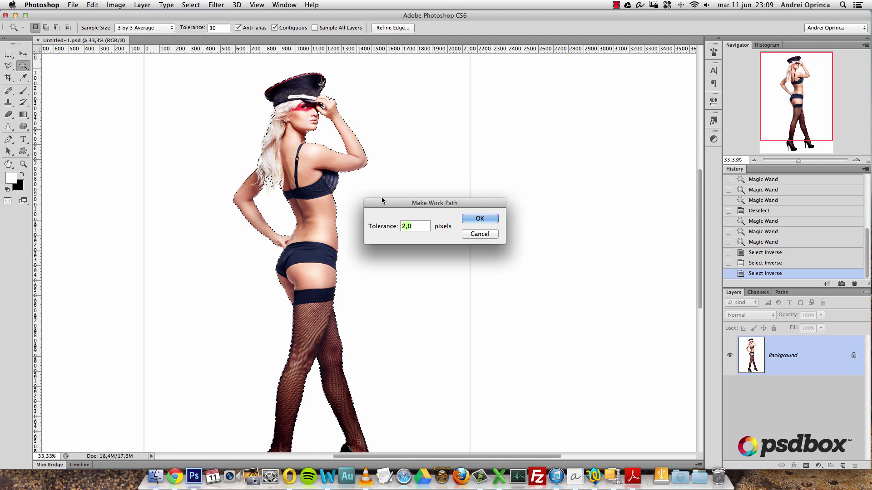
left_click_drag(434, 233, 436, 218)
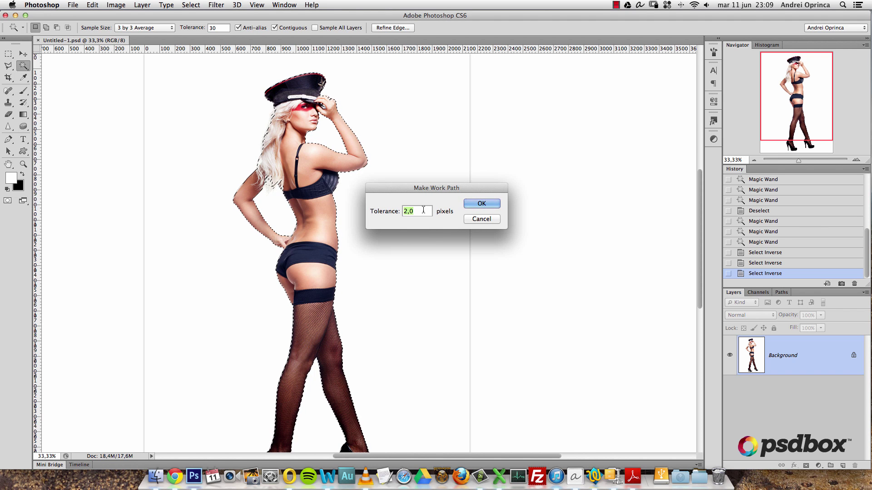
left_click(481, 205)
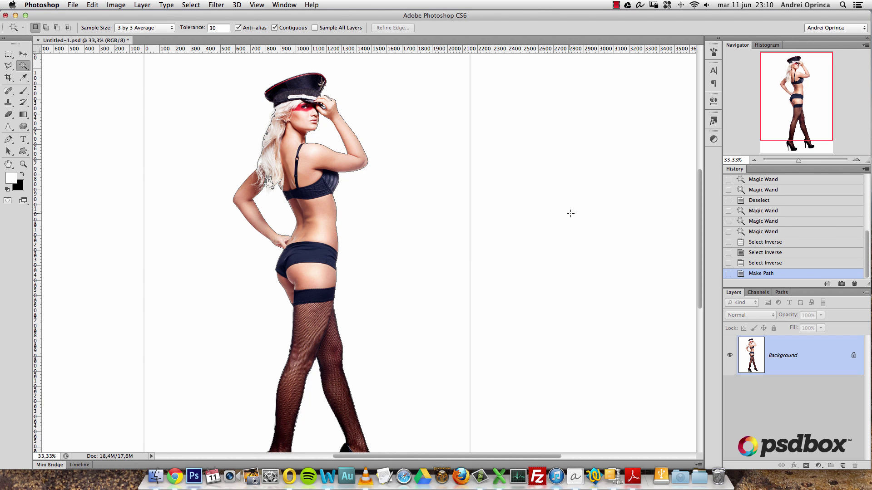
key("super+space")
left_click(370, 180)
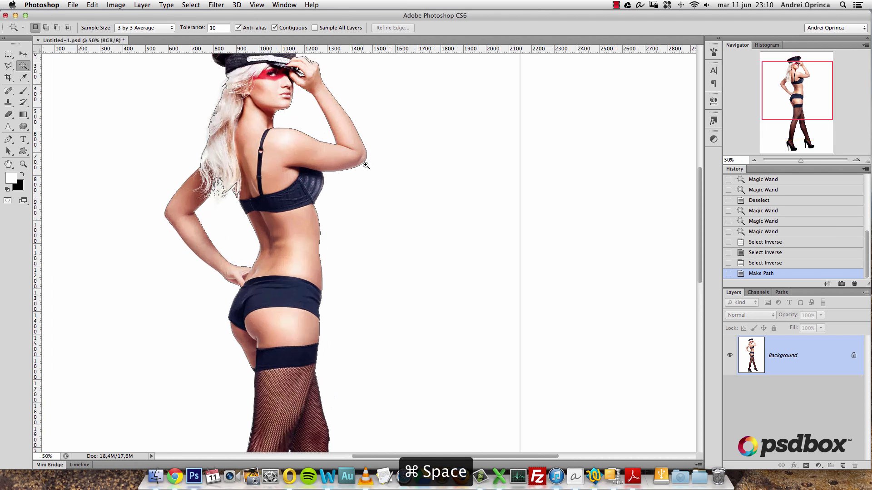
left_click(363, 164)
left_click(366, 162)
key("alt+space")
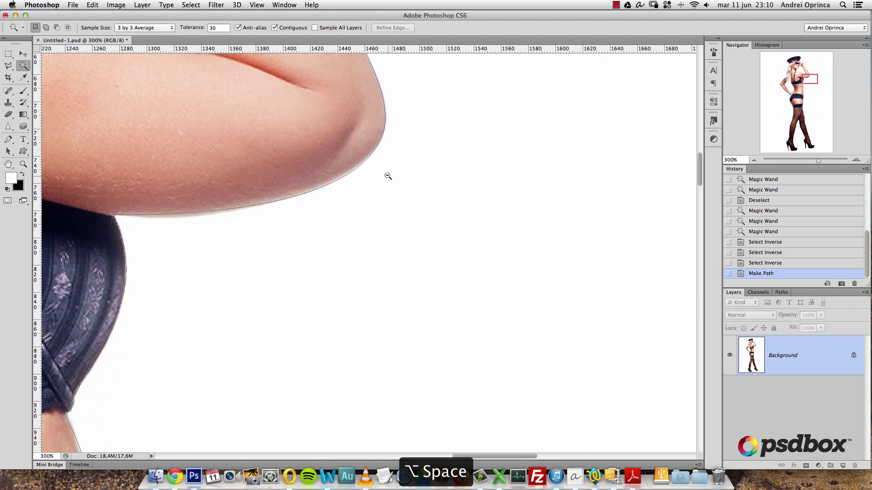
scroll(391, 165, "up", 15)
scroll(392, 165, "left", 5)
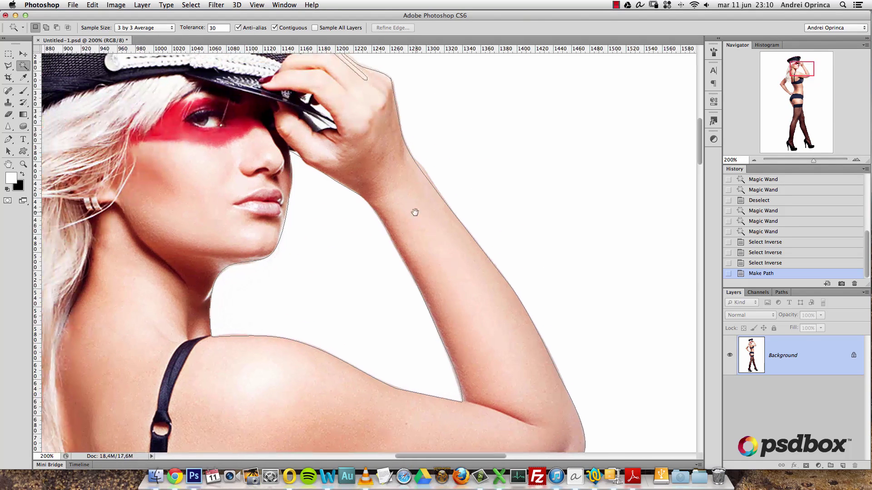
left_click(452, 209)
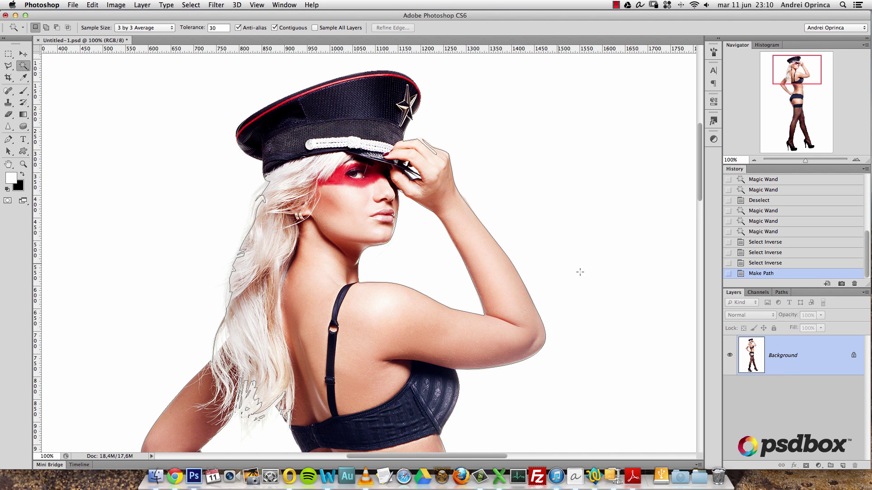
scroll(574, 341, "down", 5)
scroll(574, 341, "right", 5)
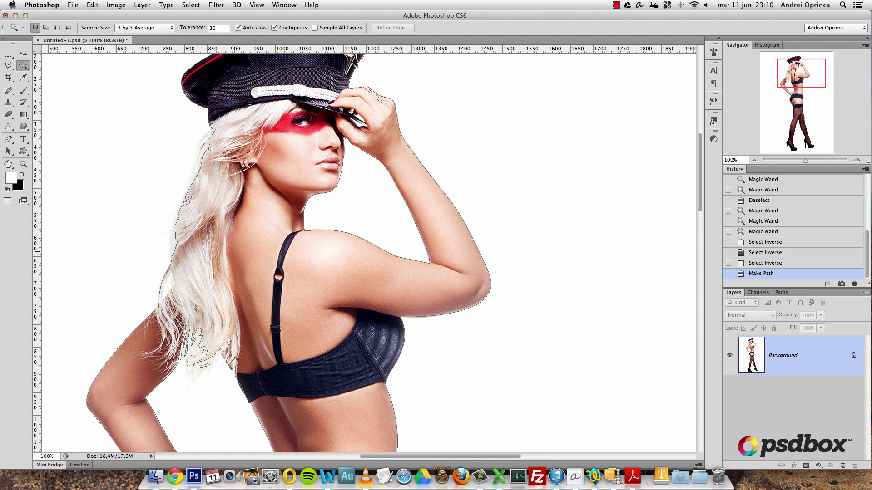
left_click(760, 292)
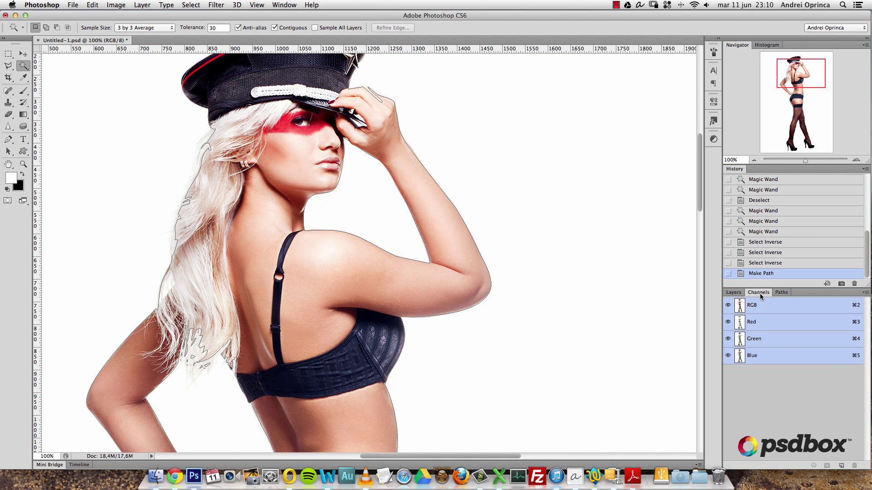
left_click(781, 292)
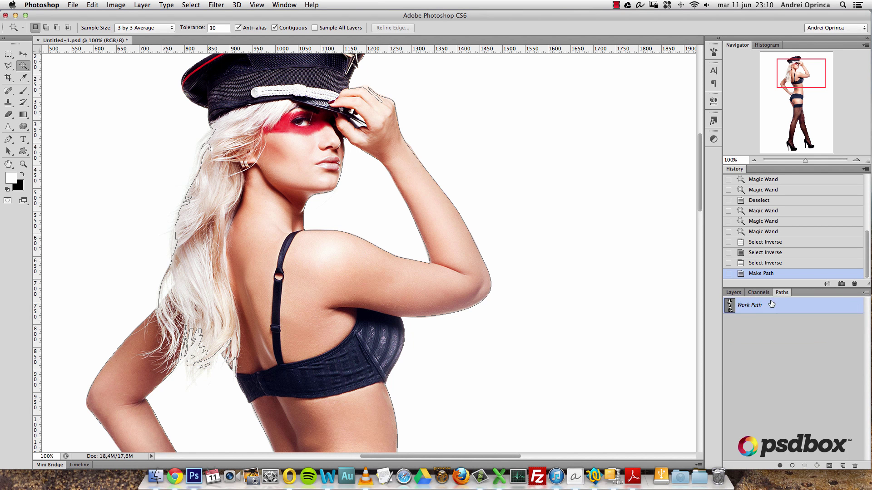
mouse_move(748, 308)
left_mouse_down()
mouse_move(739, 309)
mouse_move(740, 300)
mouse_move(732, 309)
left_mouse_up()
left_click(730, 307, "super")
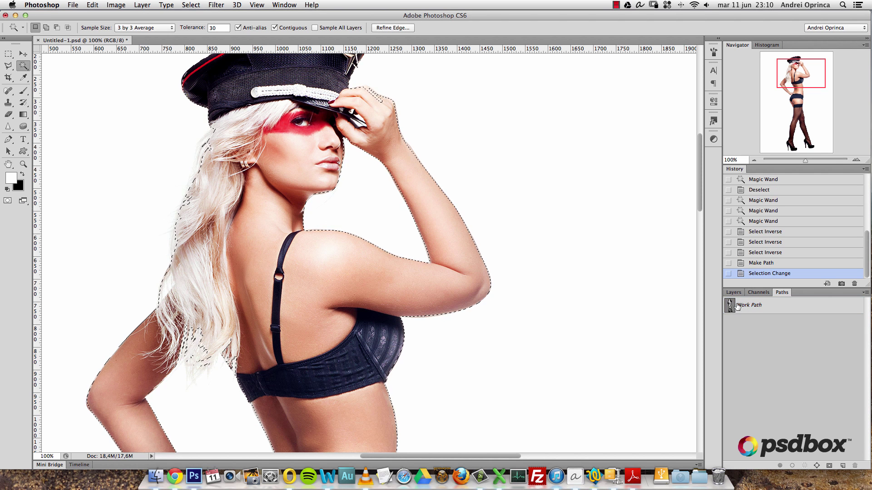
key("super+d")
left_click(738, 293)
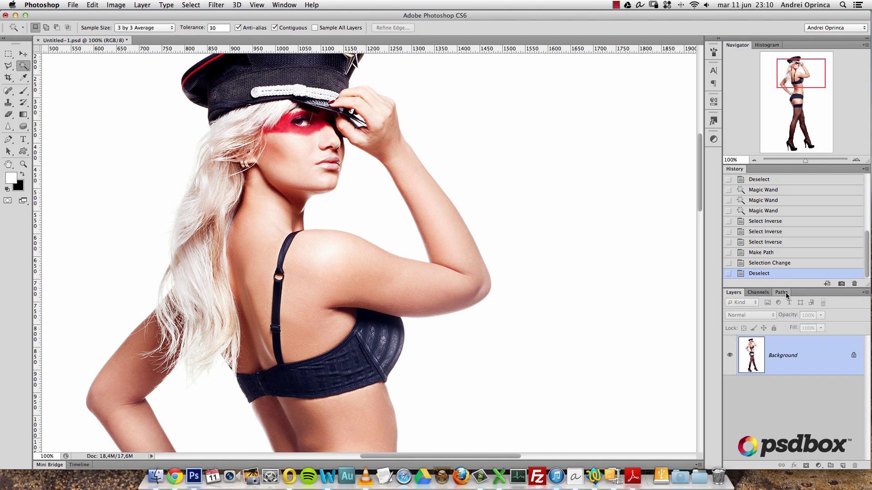
left_click(777, 293)
left_click(759, 311)
left_click(772, 330)
left_click(733, 293)
left_click(584, 263, "alt")
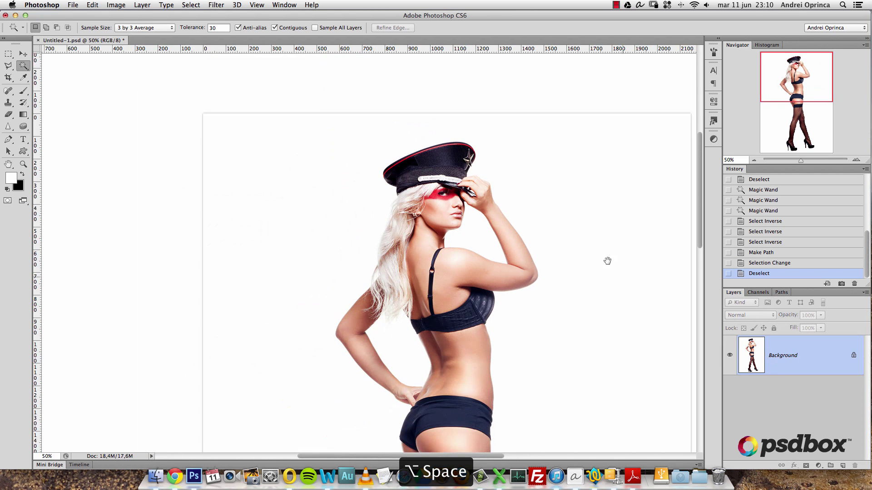
left_click_drag(632, 301, 529, 242)
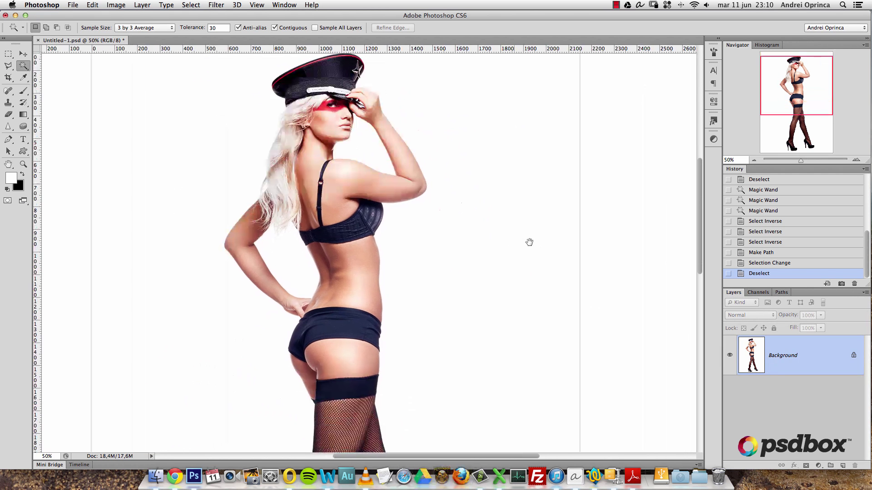
- Save As JPEG into the Stock folder, clearing the 'Untitled-1' file name
left_click(73, 5)
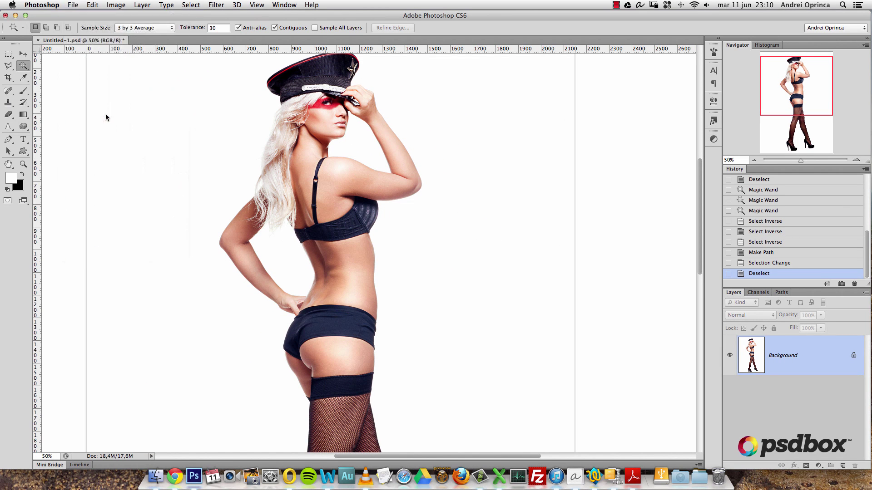
key("super+shift+s")
left_click(450, 287)
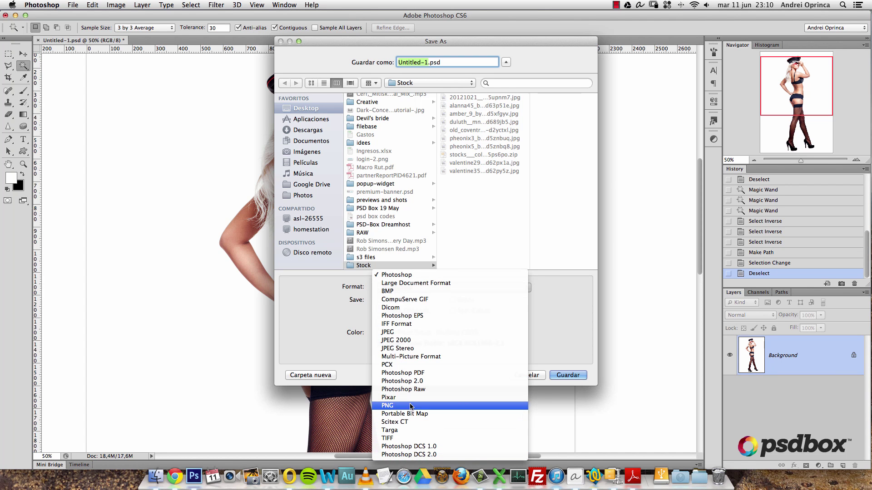
left_click(398, 334)
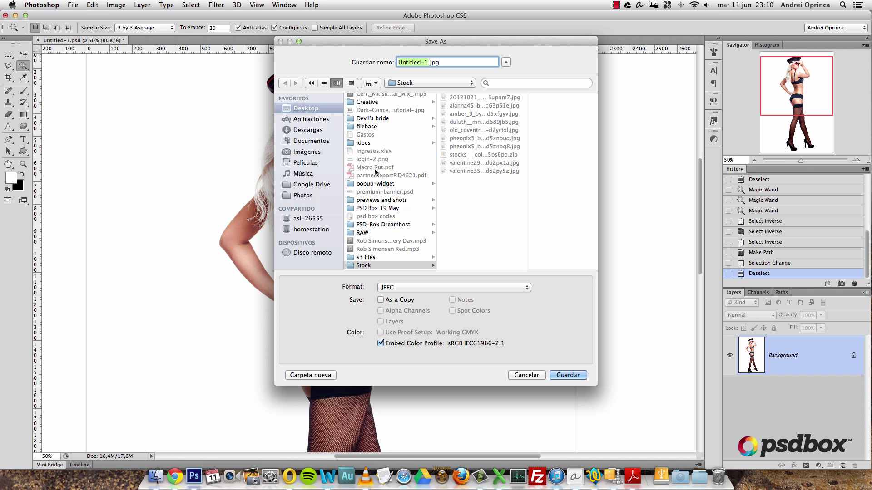
left_click(374, 266)
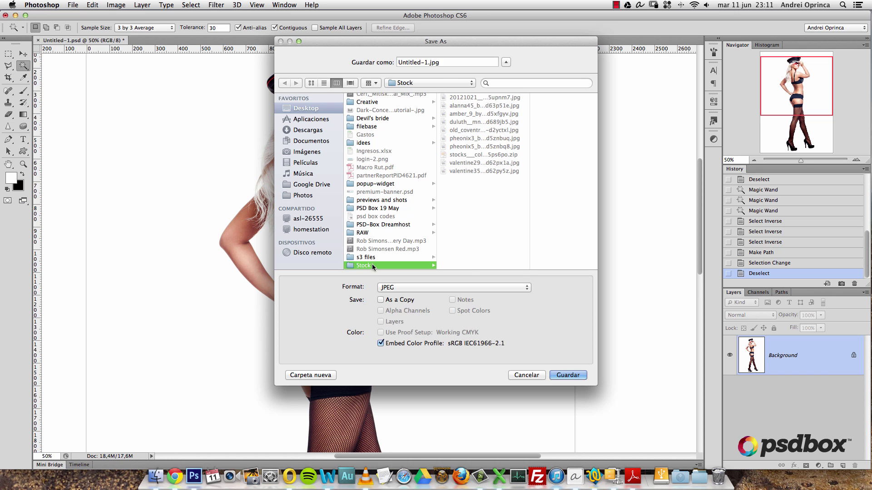
left_click(434, 62)
key("BackSpace")
- Name the file 'model', save it as a Quality 12 JPEG, and close MODEL.jpg
type("model")
left_click(563, 376)
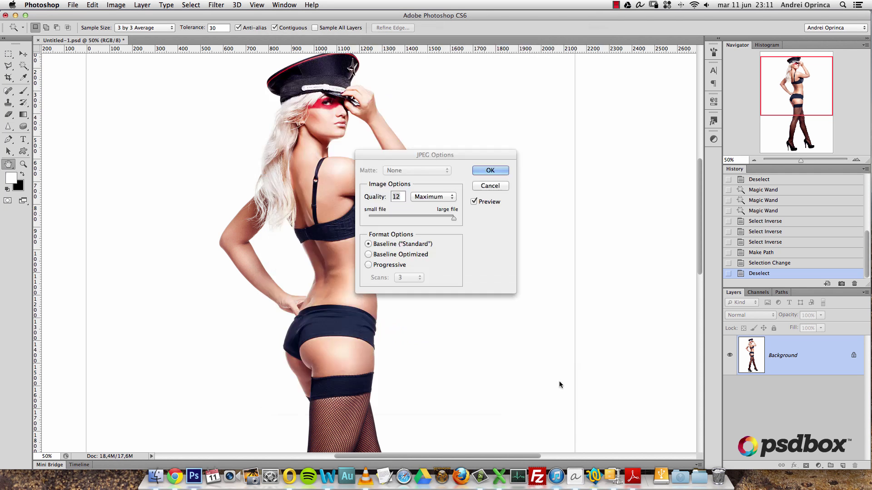
left_click(491, 170)
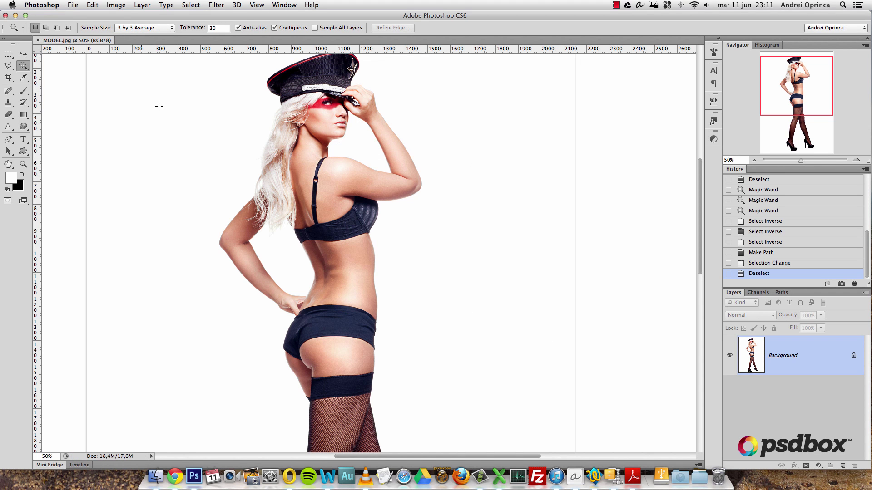
left_click(39, 40)
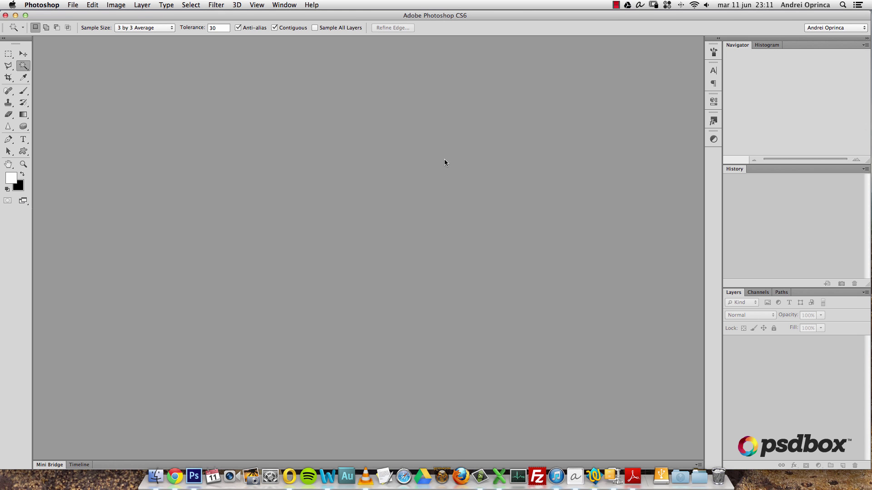
- Open MODEL.jpg from the Stock folder and zoom to 50% on the model's head and torso
key("super+o")
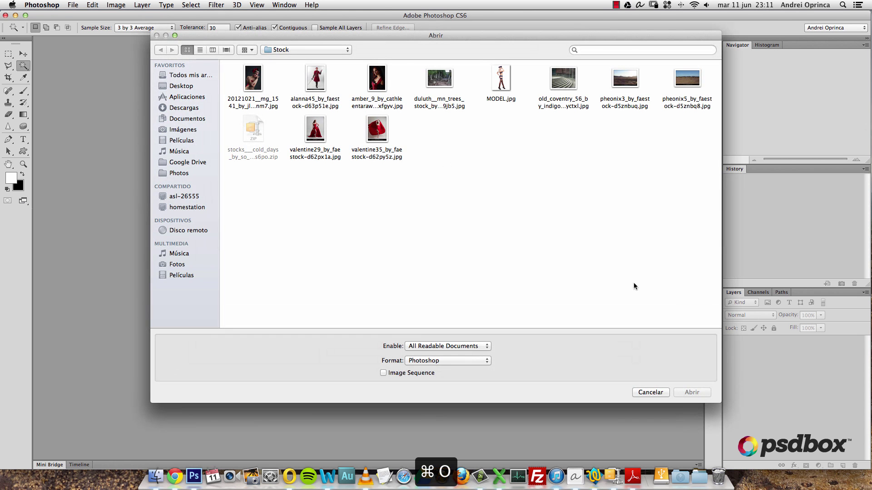
left_click(508, 87)
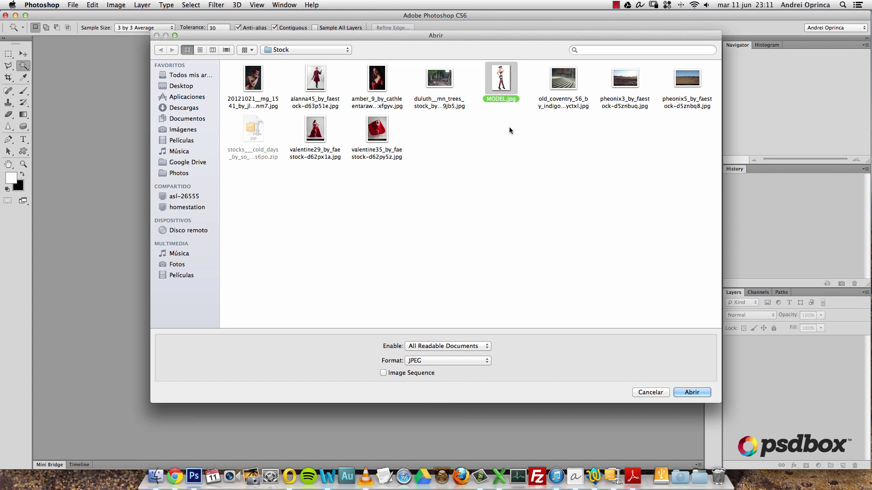
left_click(687, 391)
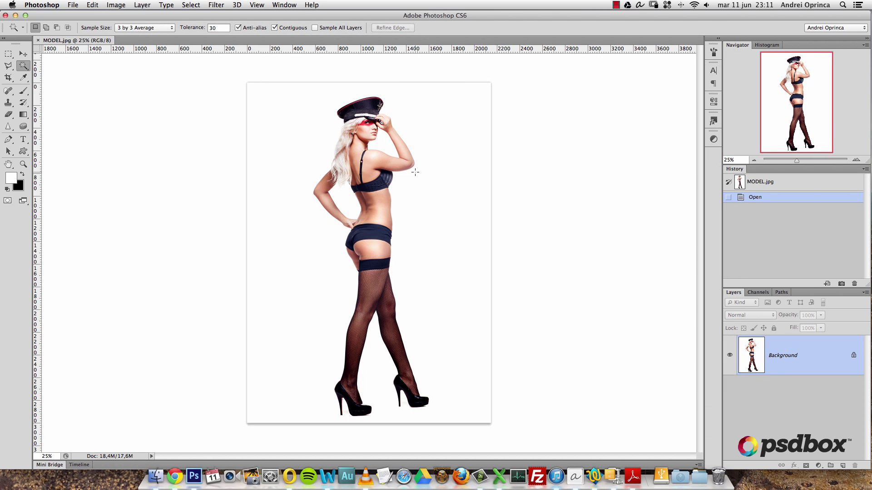
left_click(856, 160)
left_click(856, 160)
left_click_drag(807, 106, 807, 86)
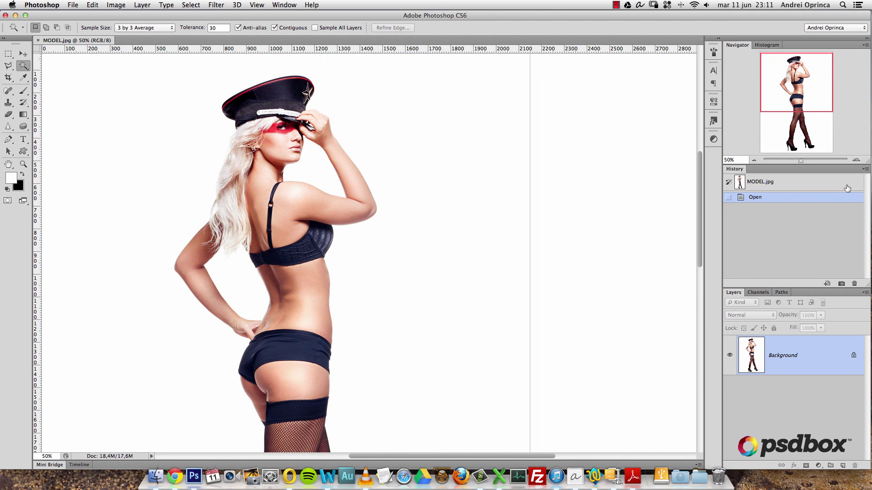
- Display the Work Path from the Paths panel so it outlines the model
left_click(781, 293)
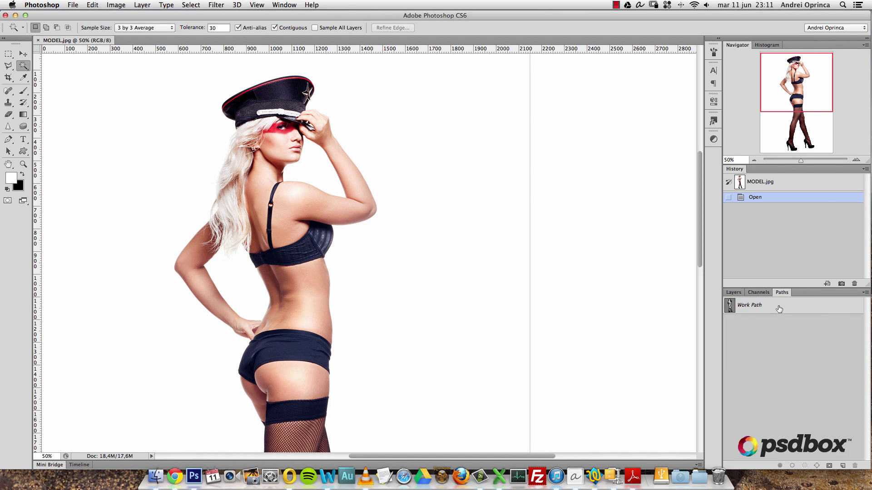
left_click(778, 310)
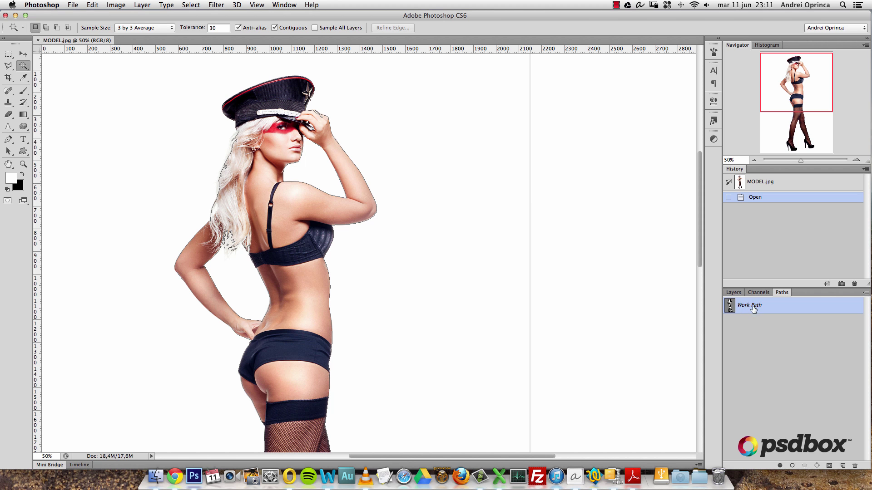
scroll(627, 322, "left", 4)
scroll(627, 322, "down", 2)
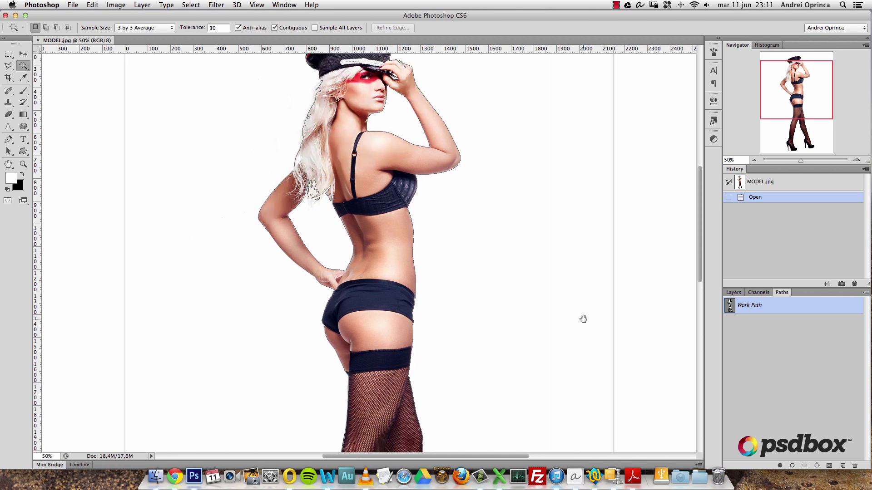
scroll(507, 248, "up", 3)
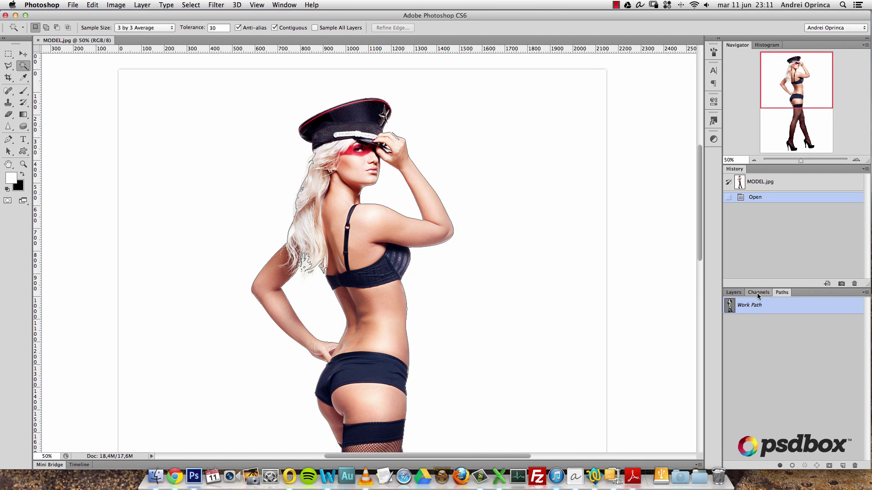
- Load the Work Path as a selection and add it as a layer mask
left_click(730, 307, "super")
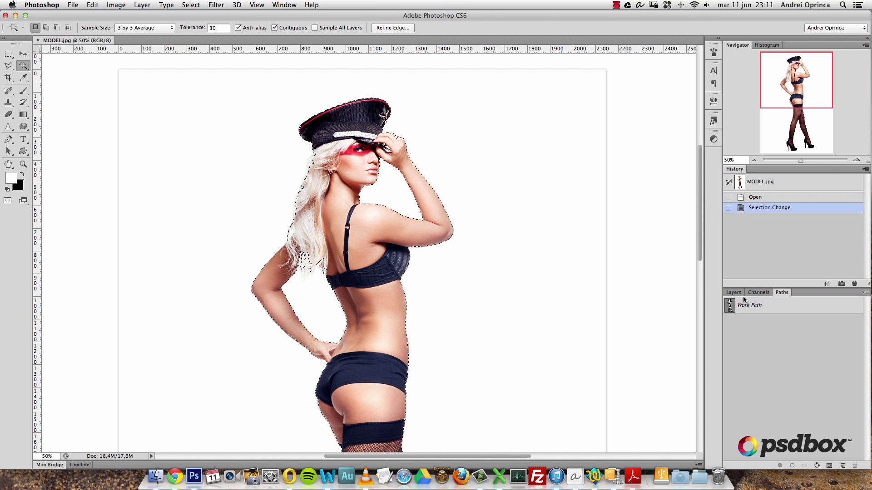
left_click(734, 292)
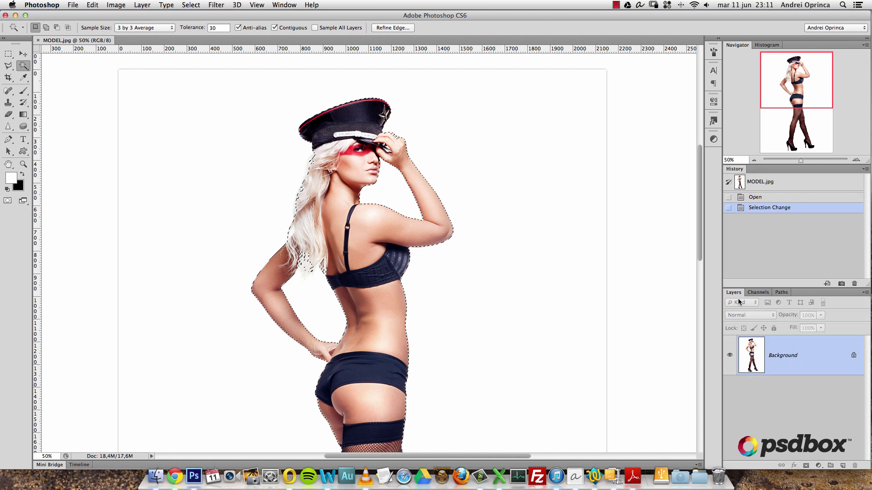
left_click(806, 466)
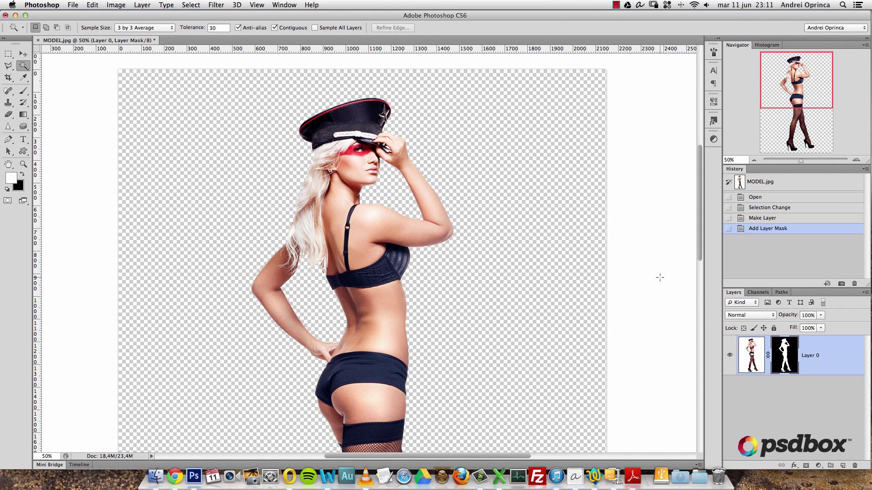
- Set a darker custom colour for the pasteboard around the canvas
right_click(642, 247)
left_click(672, 285)
left_click(656, 173)
left_click(836, 146)
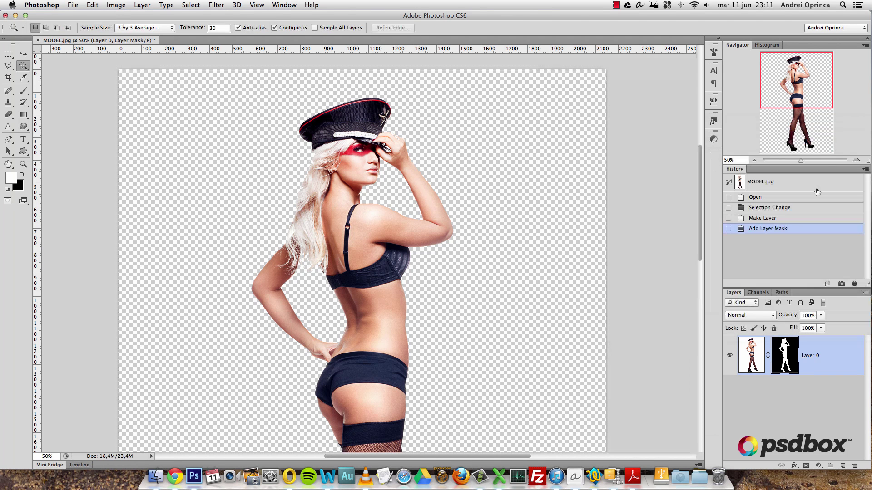
scroll(652, 263, "down", 2)
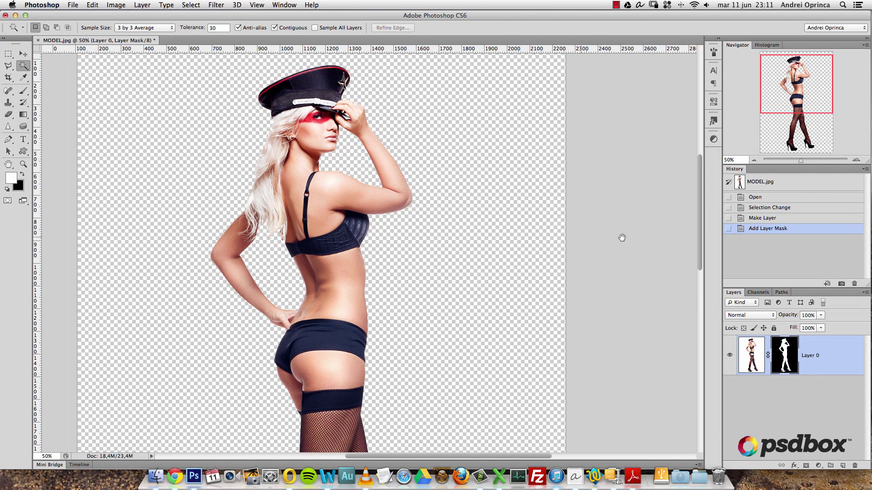
scroll(590, 245, "left", 3)
key("super+space")
left_click_drag(479, 322, 454, 323)
scroll(454, 322, "down", 10)
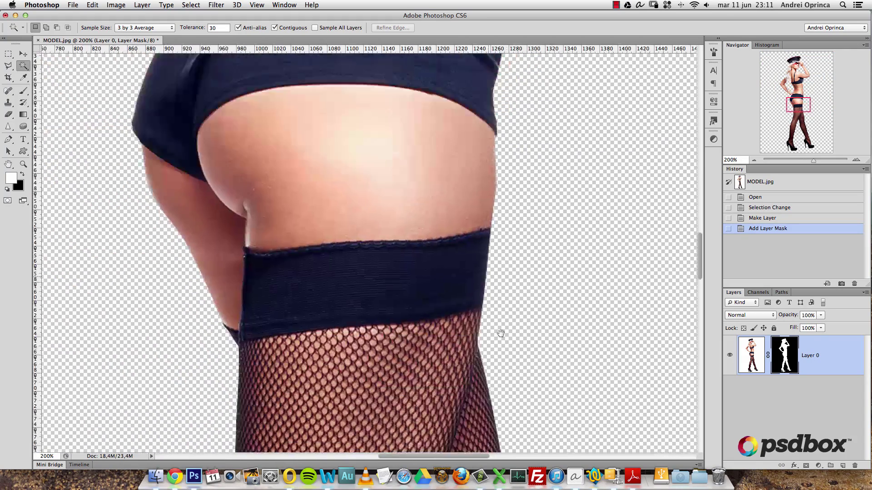
scroll(490, 271, "down", 10)
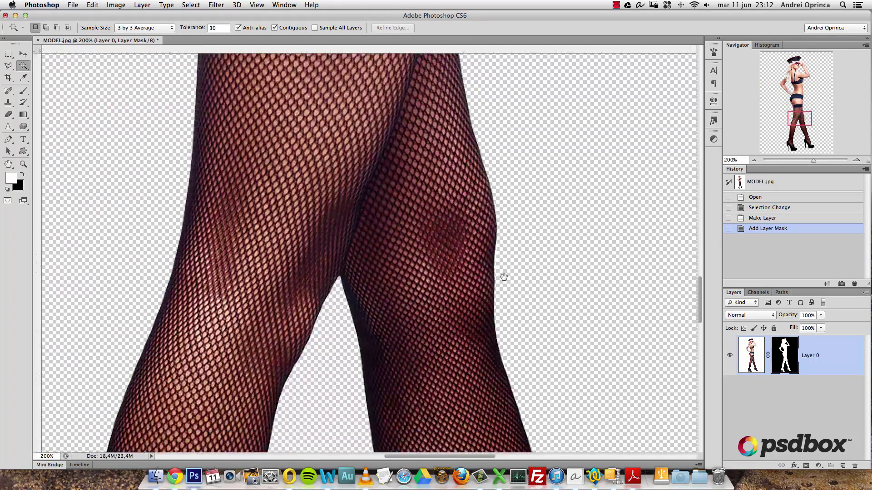
key("super+0")
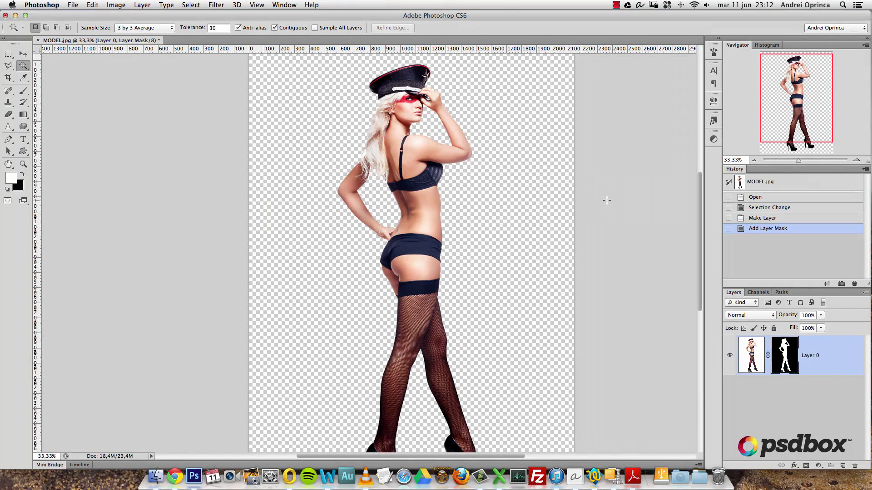
key("super+1")
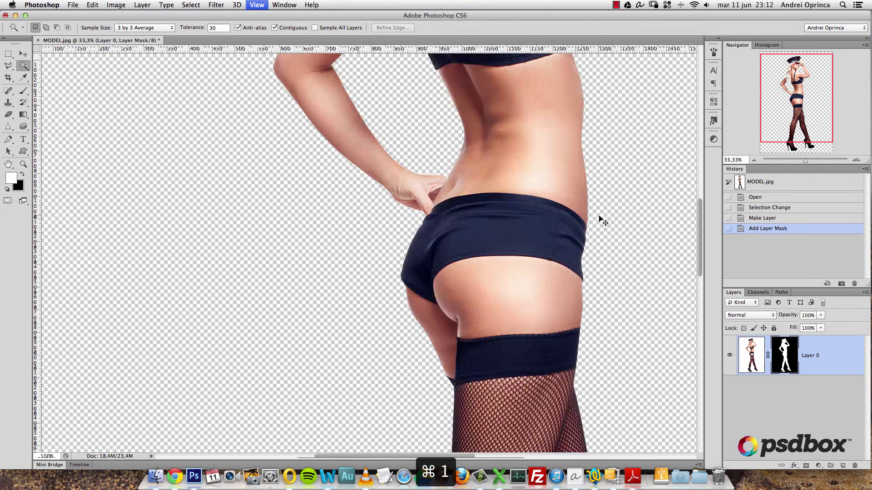
scroll(627, 201, "up", 5)
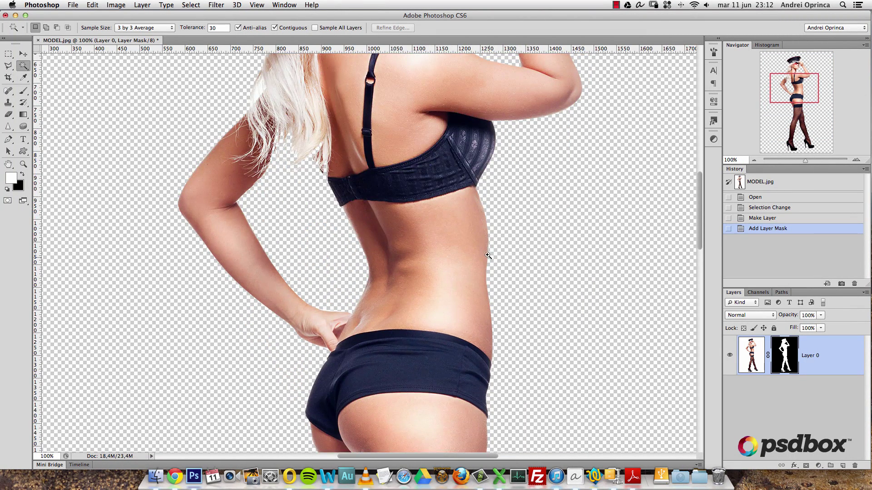
key("super+plus")
key("super+plus")
key("super+plus")
left_click_drag(446, 343, 586, 328)
scroll(585, 328, "down", 15)
scroll(594, 363, "down", 10)
key("super+1")
scroll(568, 313, "up", 10)
scroll(572, 329, "up", 8)
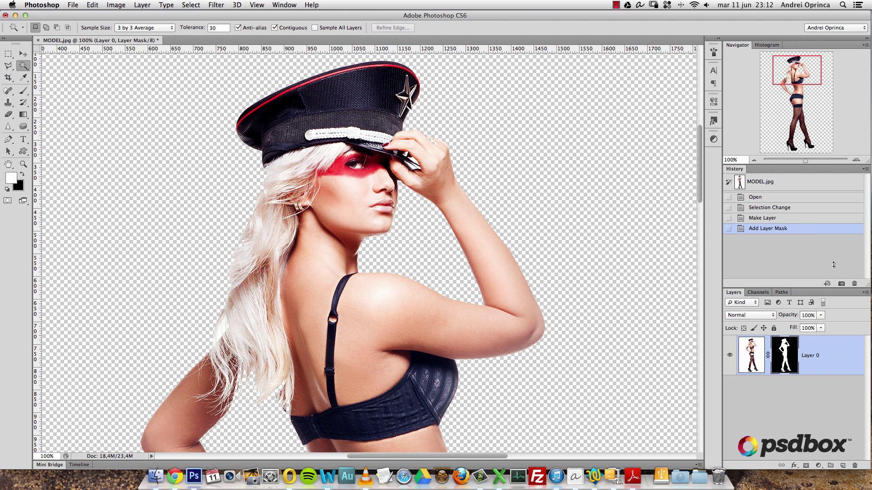
left_click(781, 293)
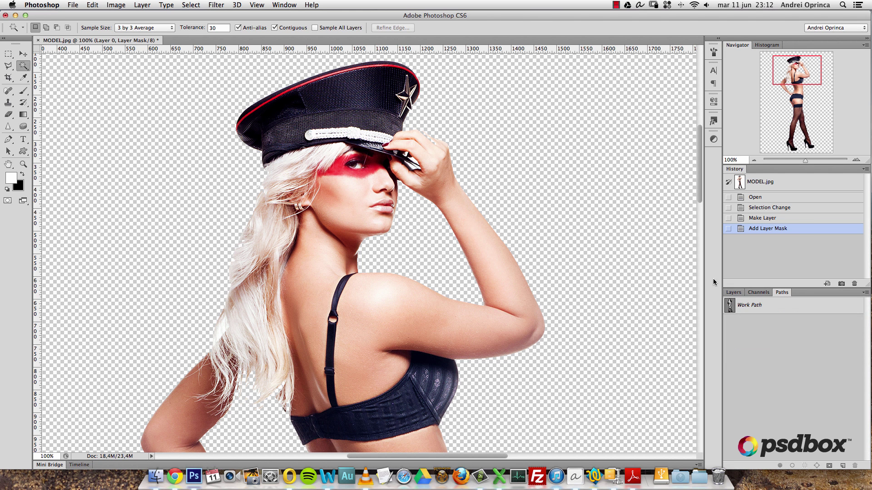
left_click(730, 292)
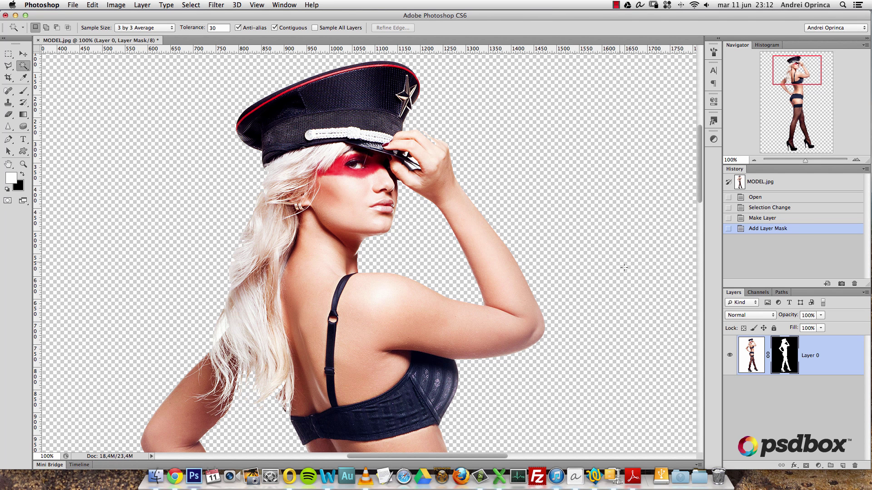